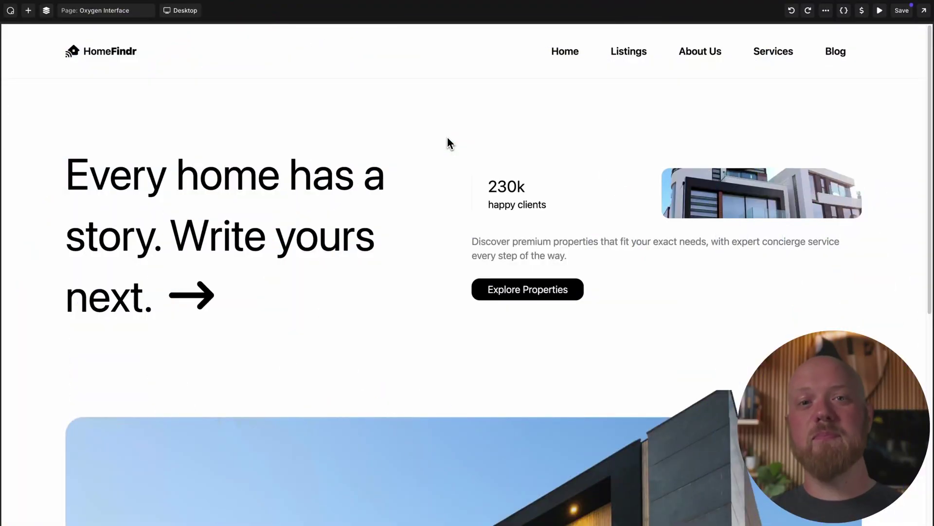
Select the big heading and bring up the Add elements panel with Cmd+A, then close it
{"action": "left_click", "coordinate": [352, 193]}
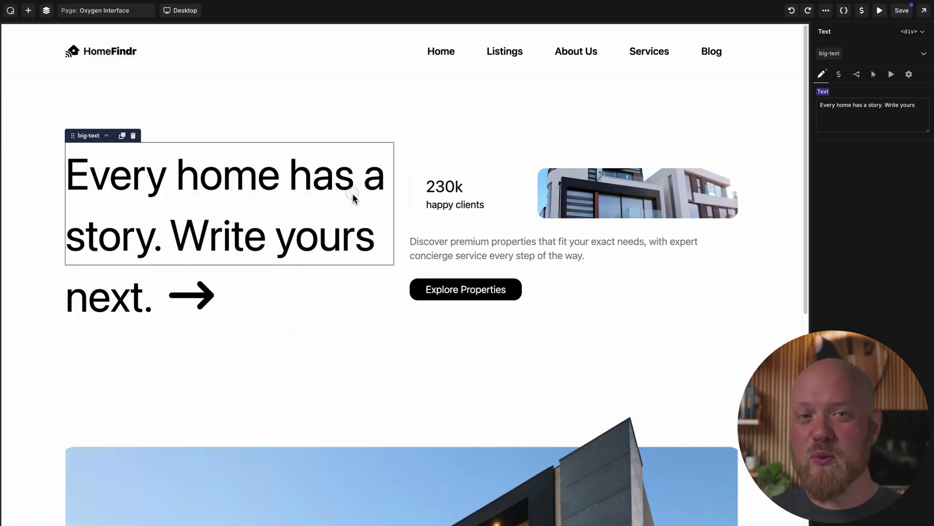
{"action": "key", "text": "super+a"}
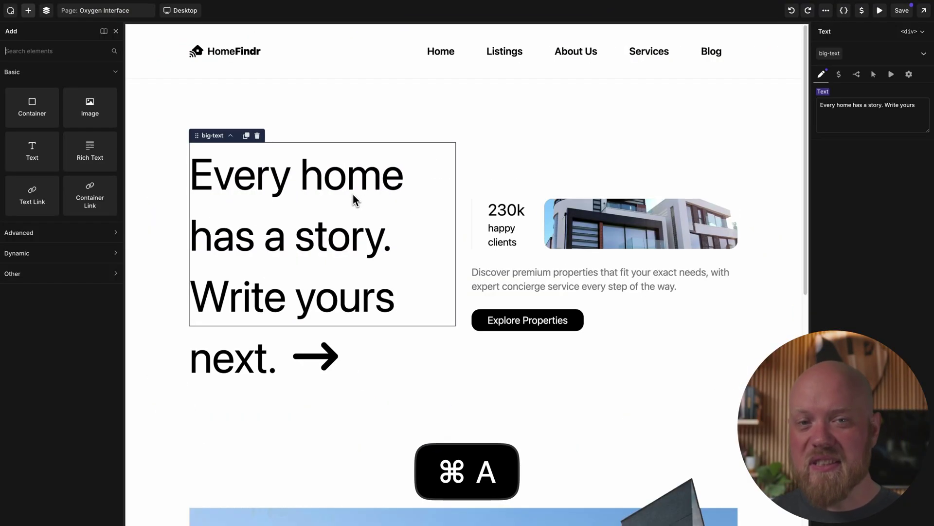
{"action": "key", "text": "Escape"}
{"action": "key", "text": "Escape"}
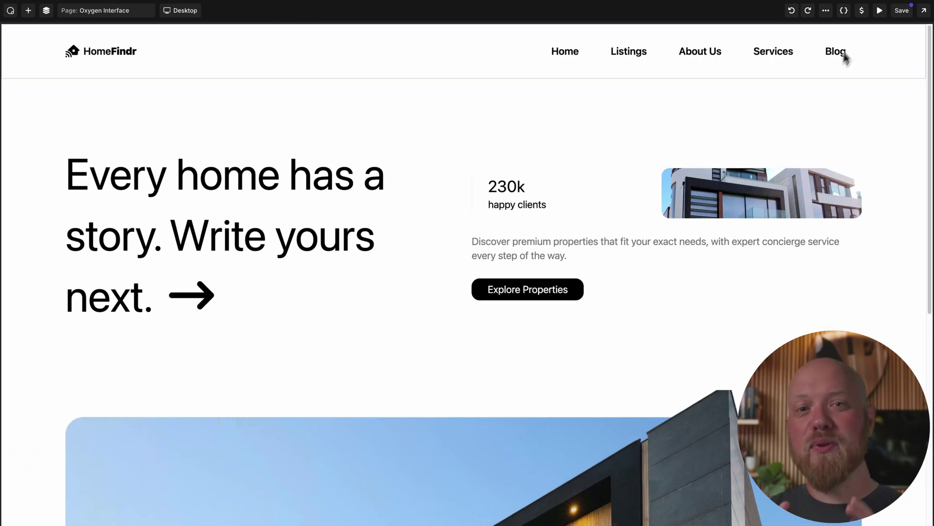
Preview the page full-screen and scroll down to the house photo with its search bar
{"action": "left_click", "coordinate": [881, 10]}
{"action": "scroll", "coordinate": [885, 18], "scroll_direction": "down", "scroll_amount": 6}
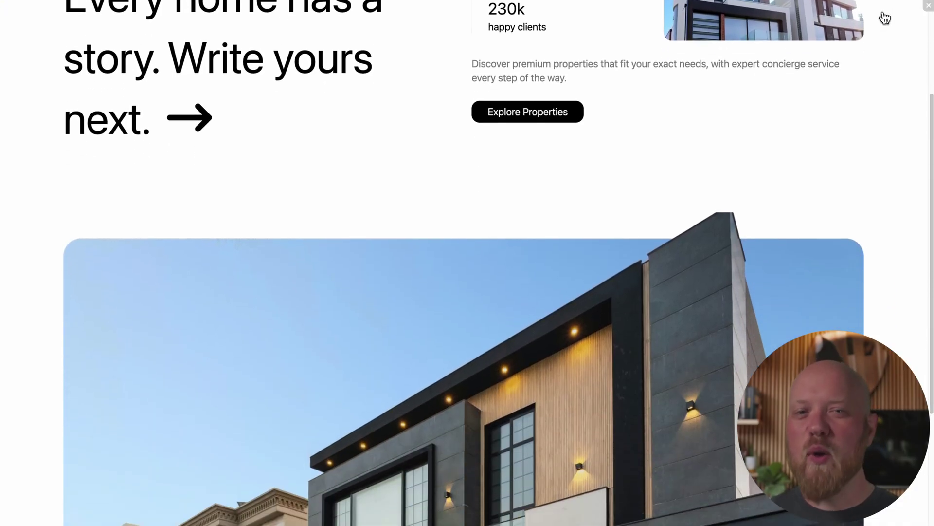
{"action": "scroll", "coordinate": [884, 18], "scroll_direction": "down", "scroll_amount": 1}
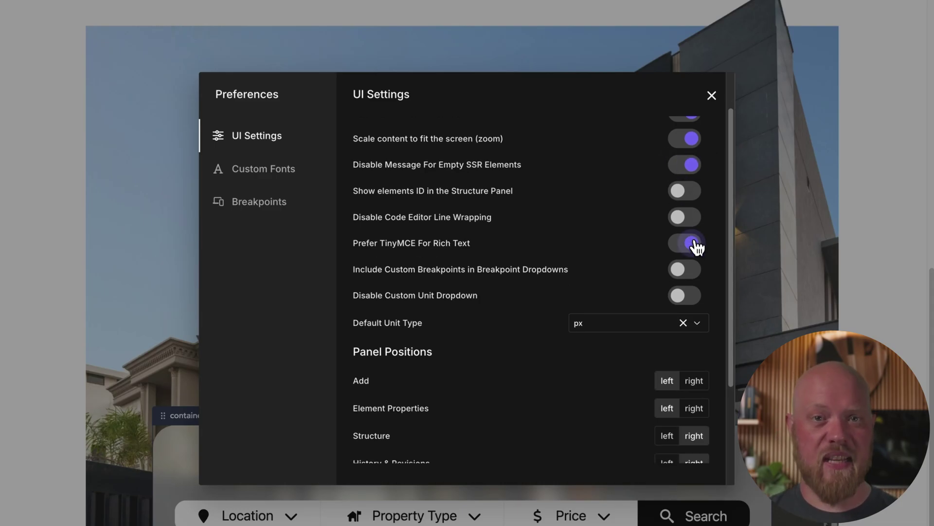
{"action": "scroll", "coordinate": [698, 250], "scroll_direction": "down", "scroll_amount": 3}
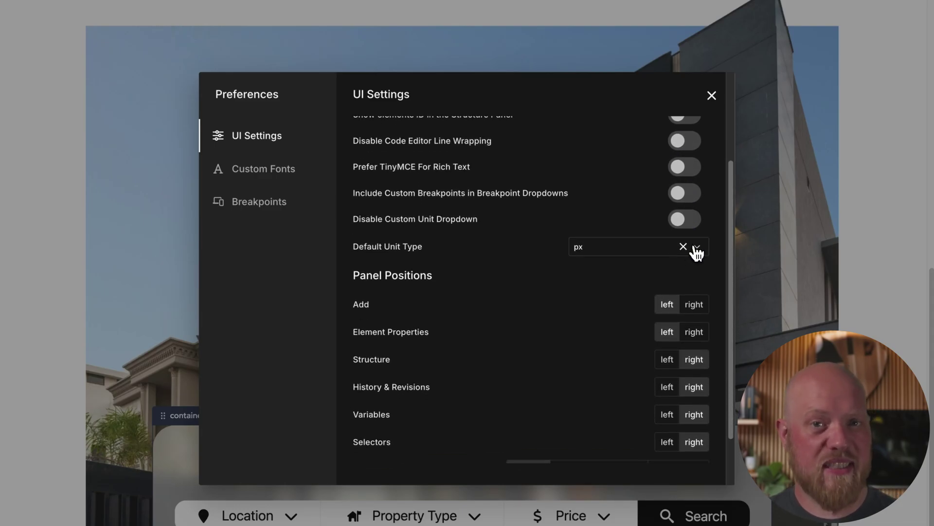
Set Default Unit Type to rem and move the Structure panel left, then back right
{"action": "left_click", "coordinate": [696, 250]}
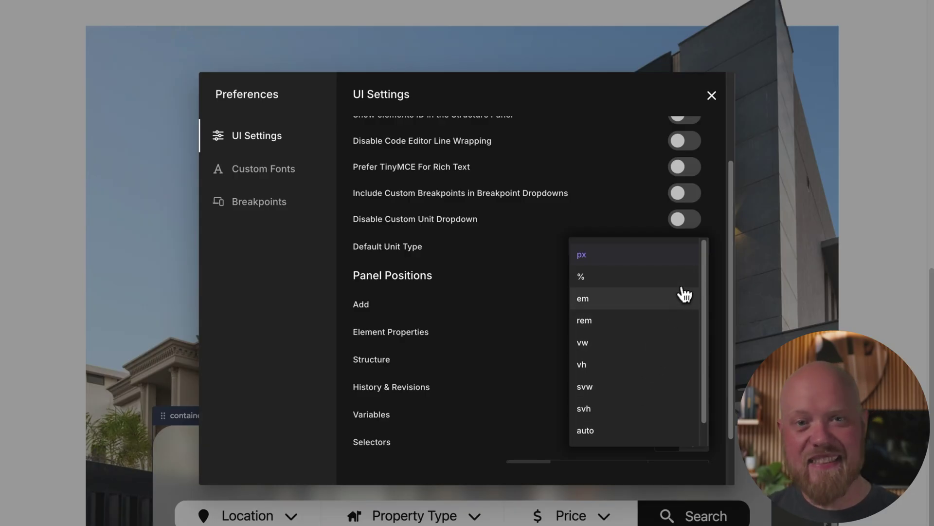
{"action": "left_click", "coordinate": [662, 320]}
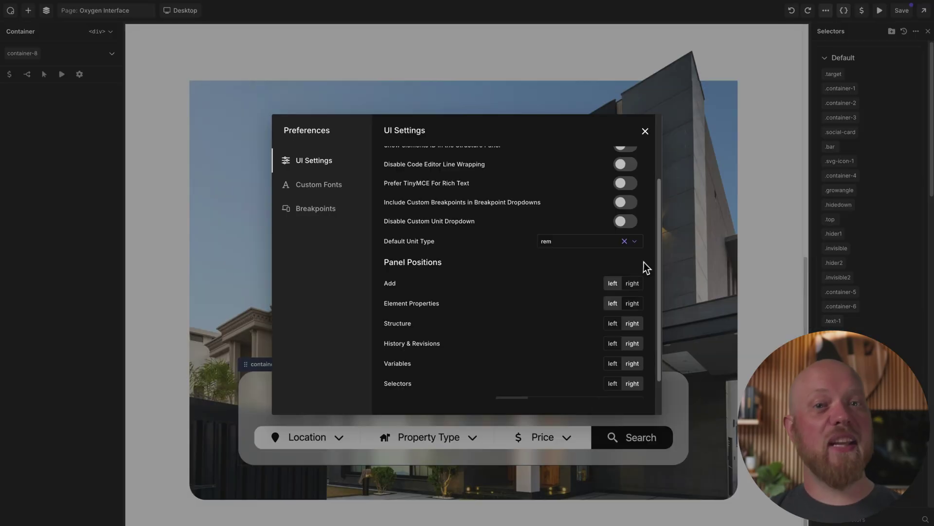
{"action": "scroll", "coordinate": [722, 280], "scroll_direction": "down", "scroll_amount": 2}
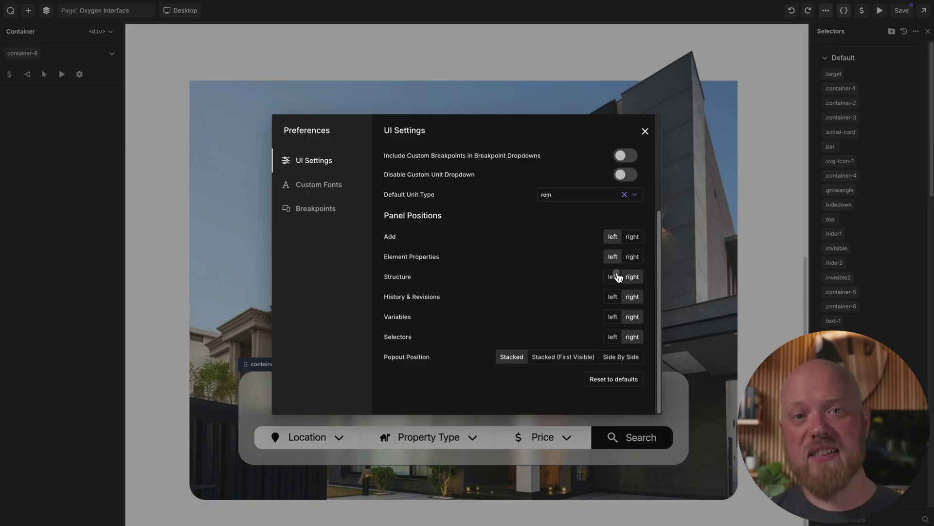
{"action": "left_click", "coordinate": [614, 276]}
{"action": "left_click", "coordinate": [631, 278]}
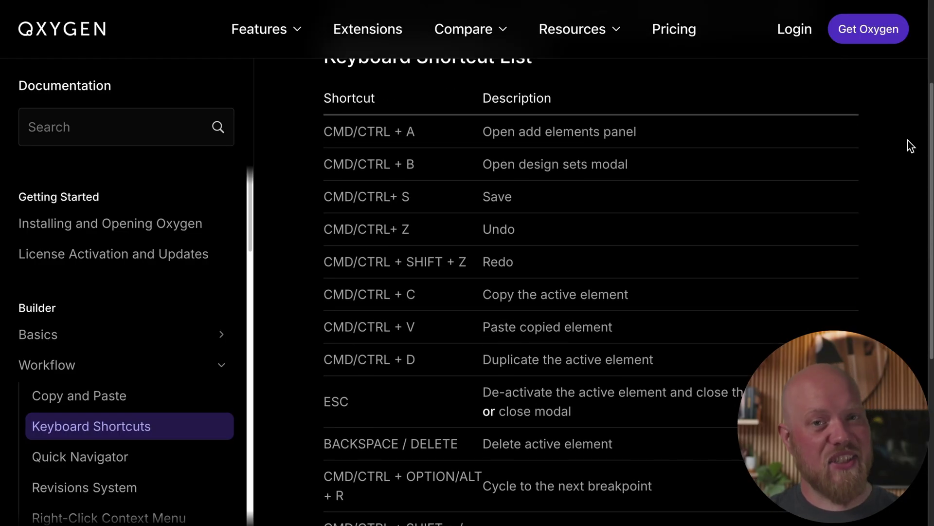
{"action": "scroll", "coordinate": [911, 146], "scroll_direction": "down", "scroll_amount": 3}
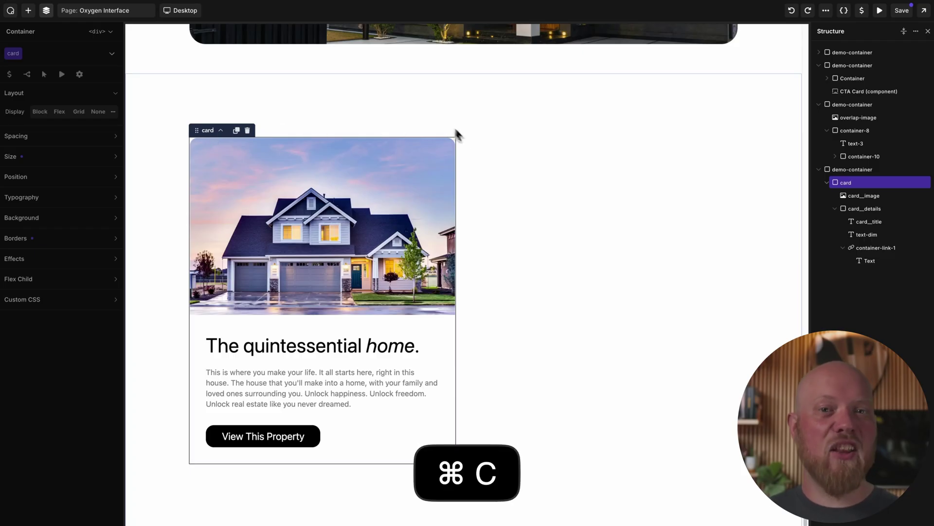
Scroll the Keyboard Shortcuts list, then select the demo-container holding the card
{"action": "left_click", "coordinate": [488, 148]}
Paste a second card, duplicate the demo-container, and copy the first image's animations onto the others
{"action": "key", "text": "super+v"}
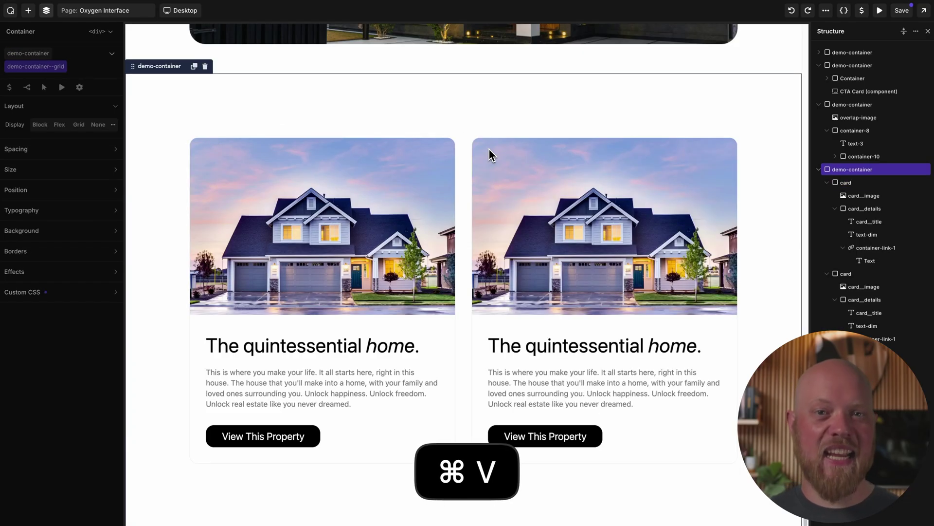
{"action": "key", "text": "super+d"}
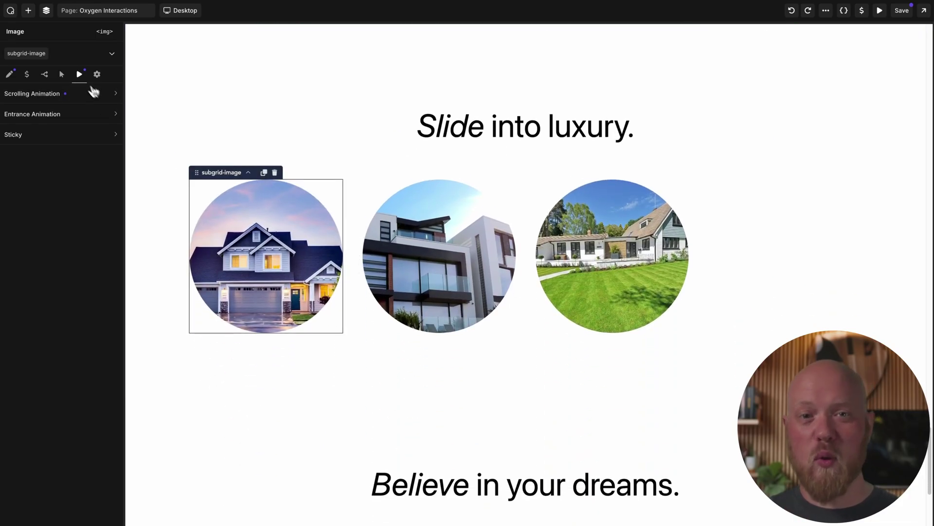
{"action": "left_click", "coordinate": [90, 85]}
{"action": "left_click", "coordinate": [425, 232]}
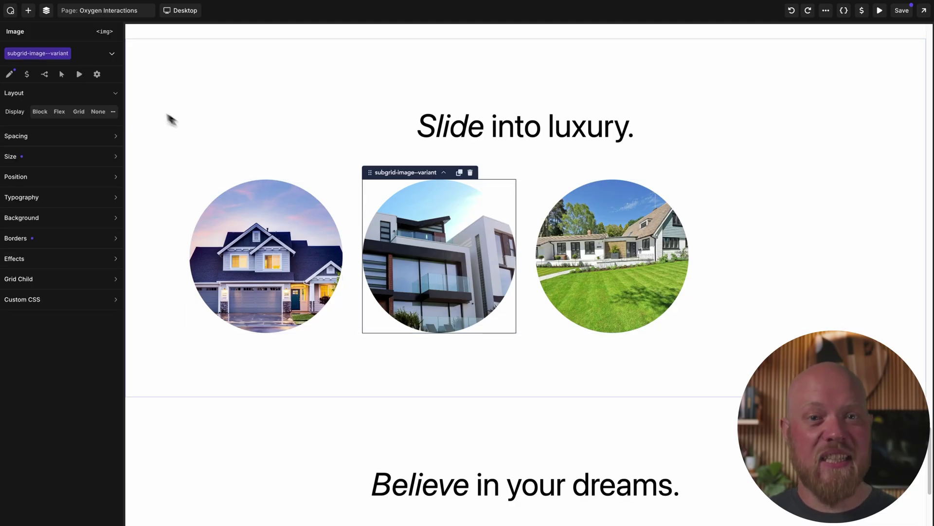
{"action": "left_click", "coordinate": [100, 99]}
{"action": "left_click", "coordinate": [568, 208]}
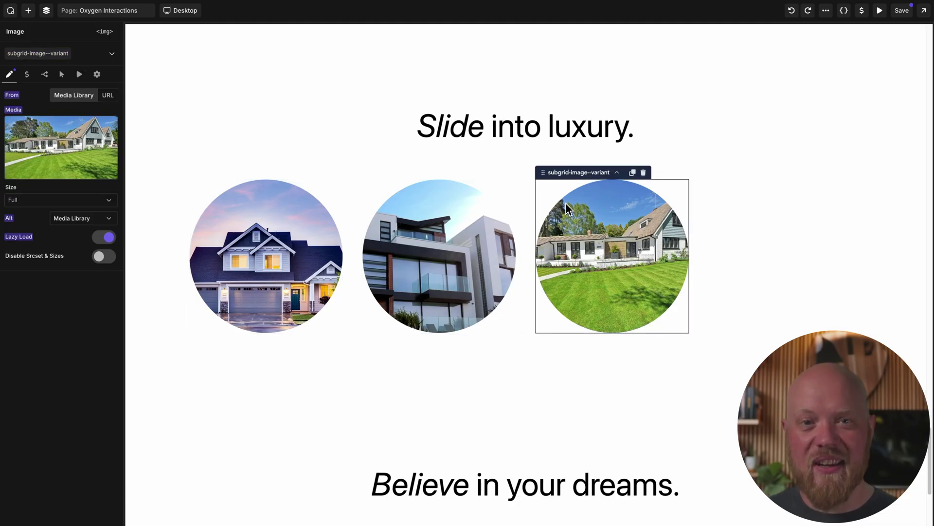
{"action": "scroll", "coordinate": [376, 121], "scroll_direction": "up", "scroll_amount": 4}
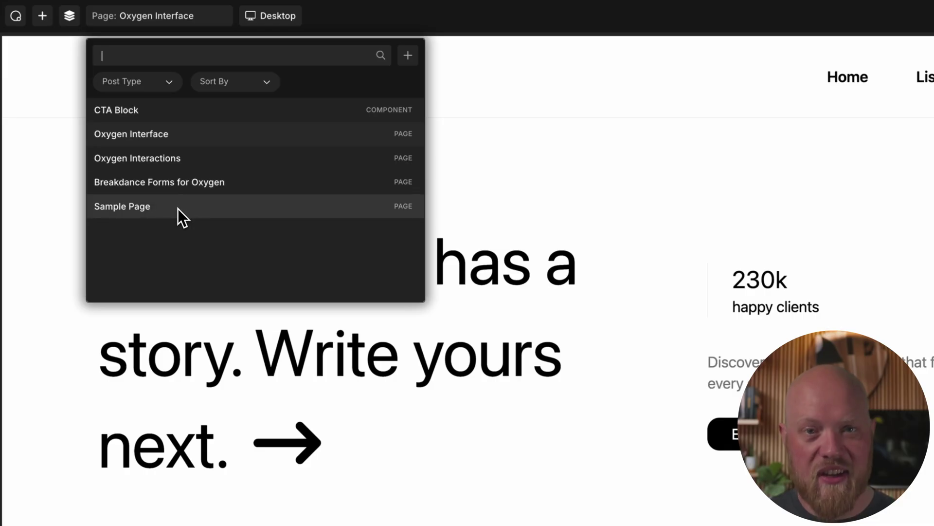
Create a new post titled 'New Page'
{"action": "left_click", "coordinate": [152, 83]}
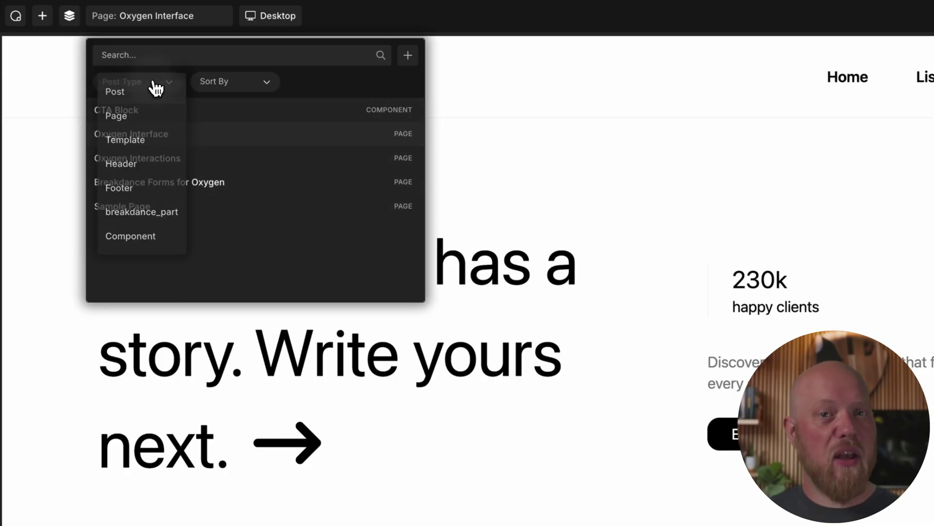
{"action": "left_click", "coordinate": [236, 82]}
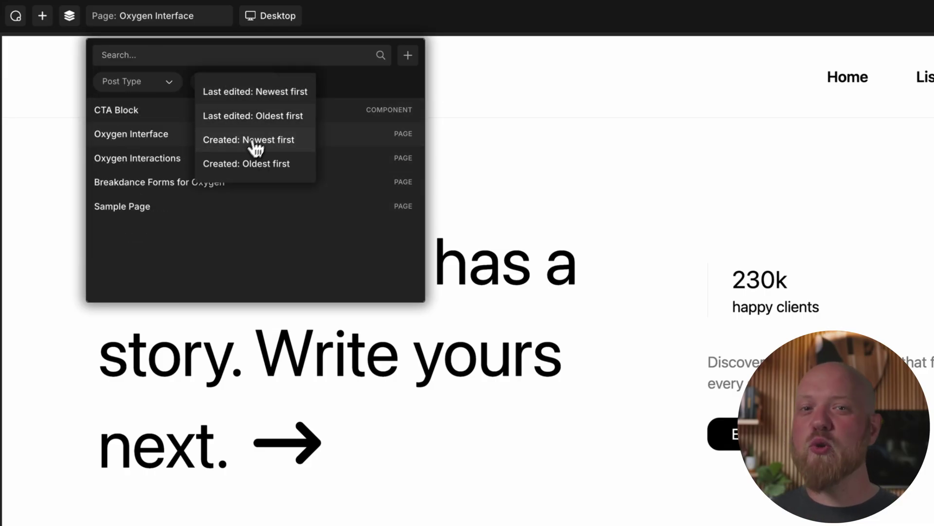
{"action": "left_click", "coordinate": [409, 56]}
{"action": "type", "text": "New Page"}
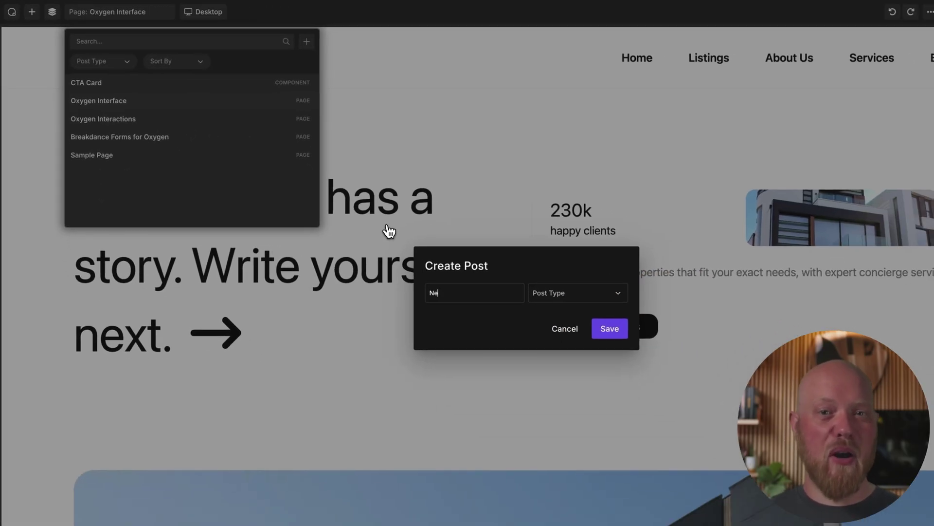
{"action": "left_click", "coordinate": [791, 391]}
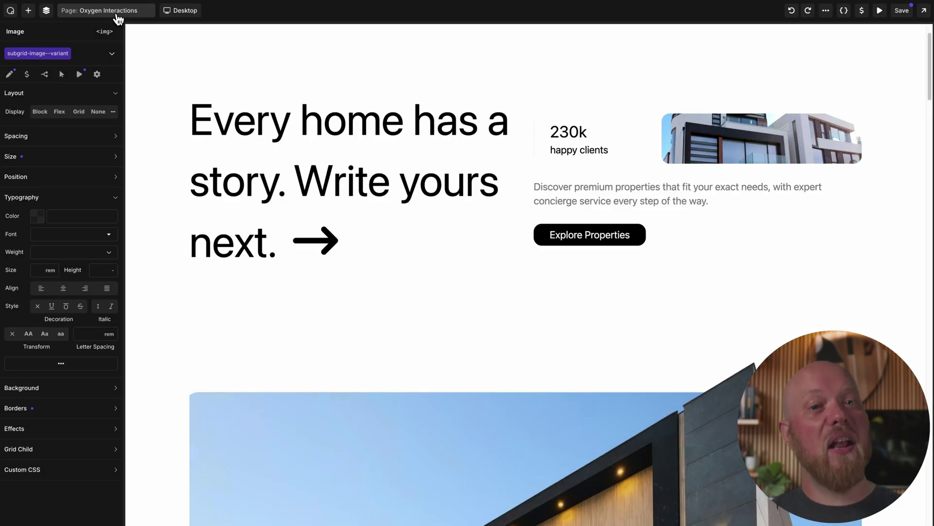
Set the Header template's location to Single / Posts and add a display condition
{"action": "left_click", "coordinate": [118, 14]}
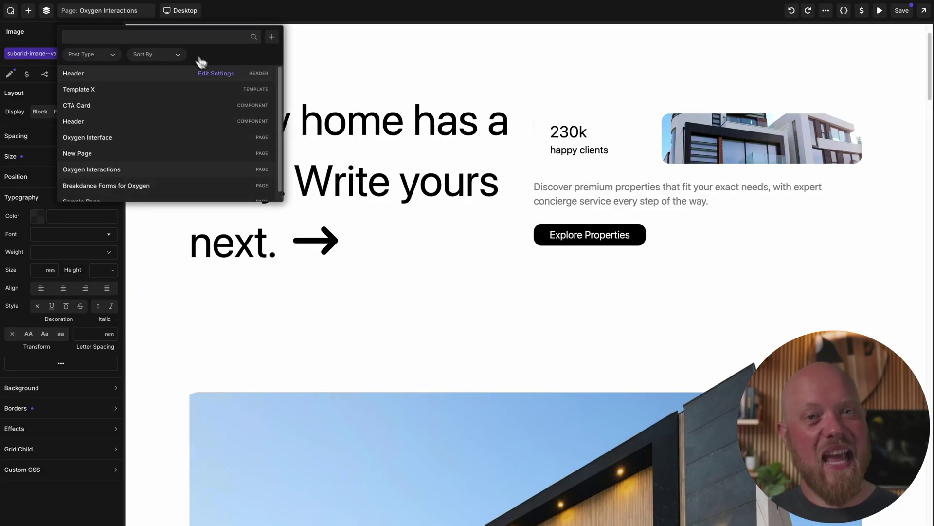
{"action": "left_click", "coordinate": [222, 74]}
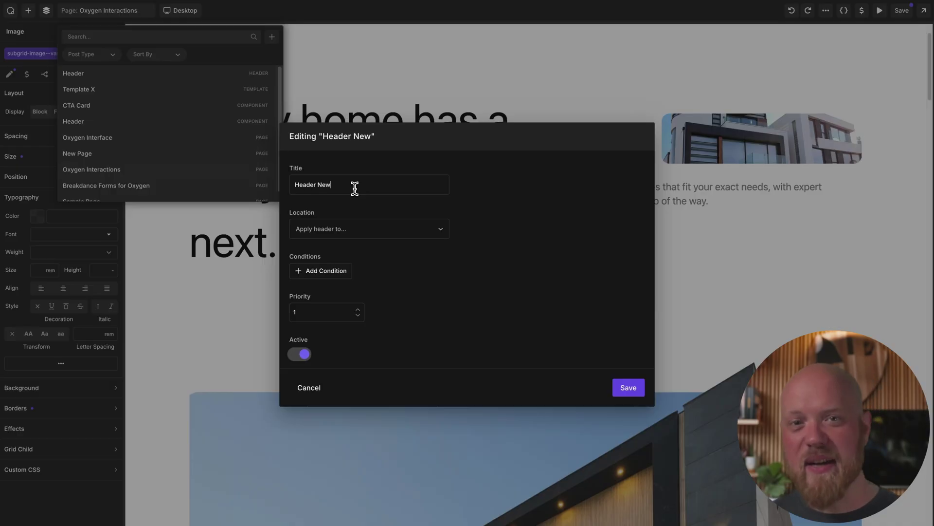
{"action": "left_click", "coordinate": [368, 236]}
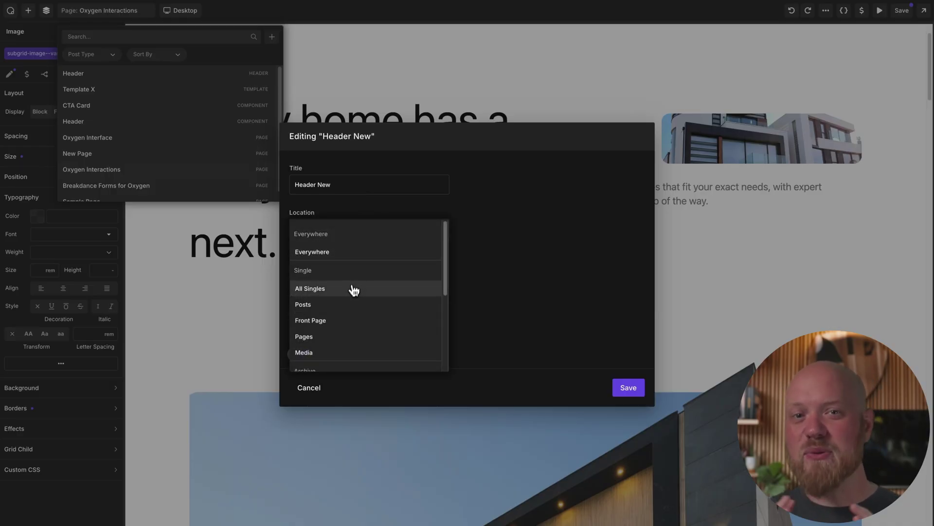
{"action": "left_click", "coordinate": [349, 306]}
{"action": "left_click", "coordinate": [326, 272]}
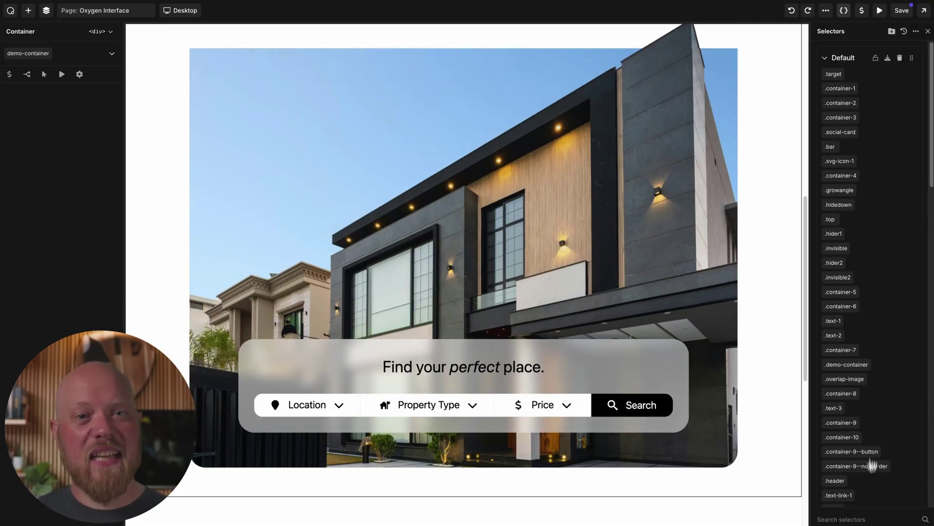
Filter the Selectors panel by 'card' and open the card title selector's options
{"action": "left_click", "coordinate": [859, 517]}
{"action": "type", "text": "card"}
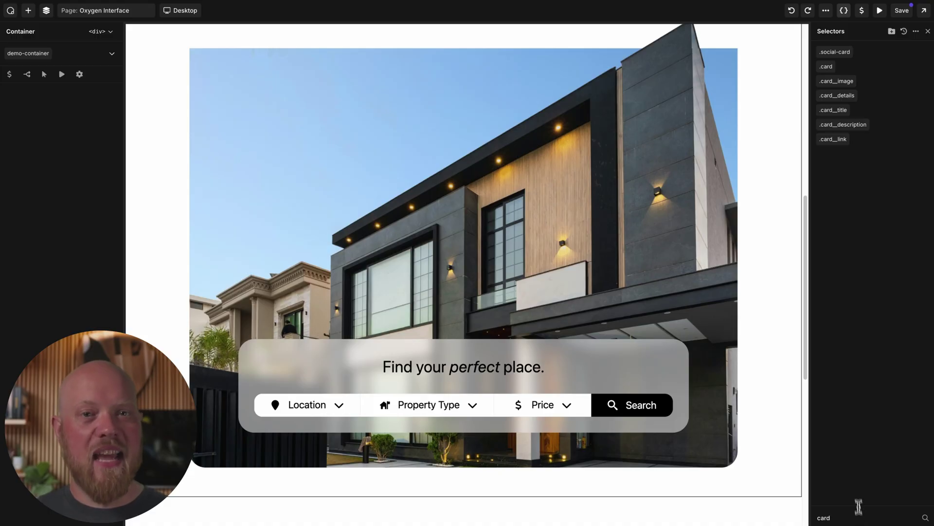
{"action": "left_click", "coordinate": [848, 111]}
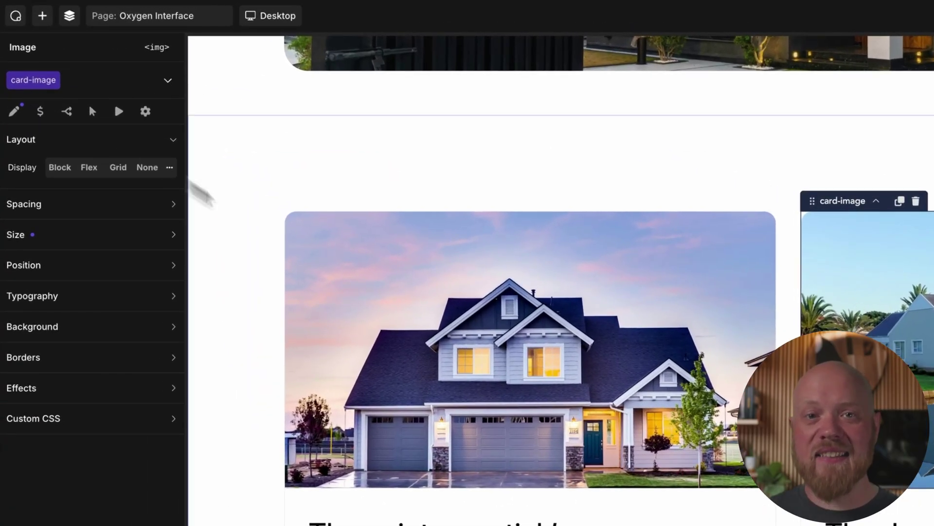
Rename the left house image's card-image class to card__image
{"action": "left_click", "coordinate": [334, 271]}
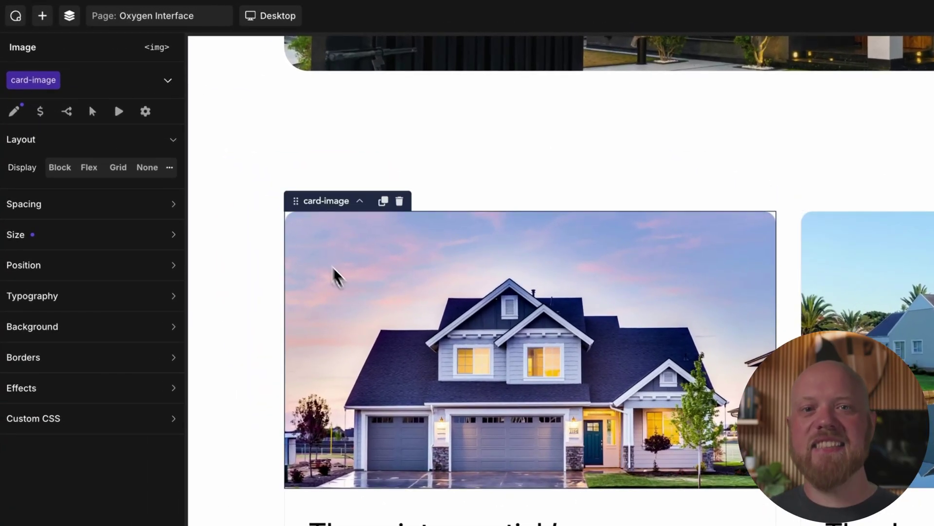
{"action": "left_click", "coordinate": [57, 84]}
{"action": "left_click", "coordinate": [49, 125]}
{"action": "type", "text": "card__image"}
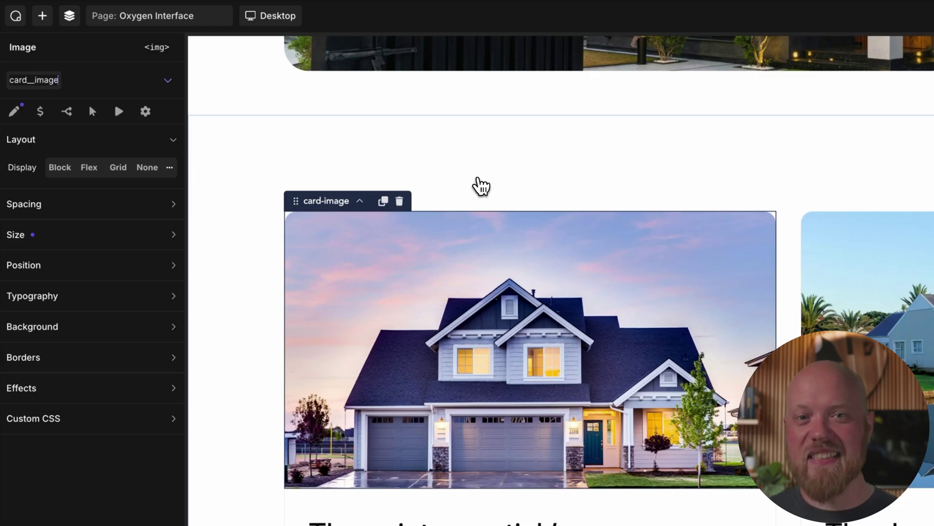
{"action": "key", "text": "Return"}
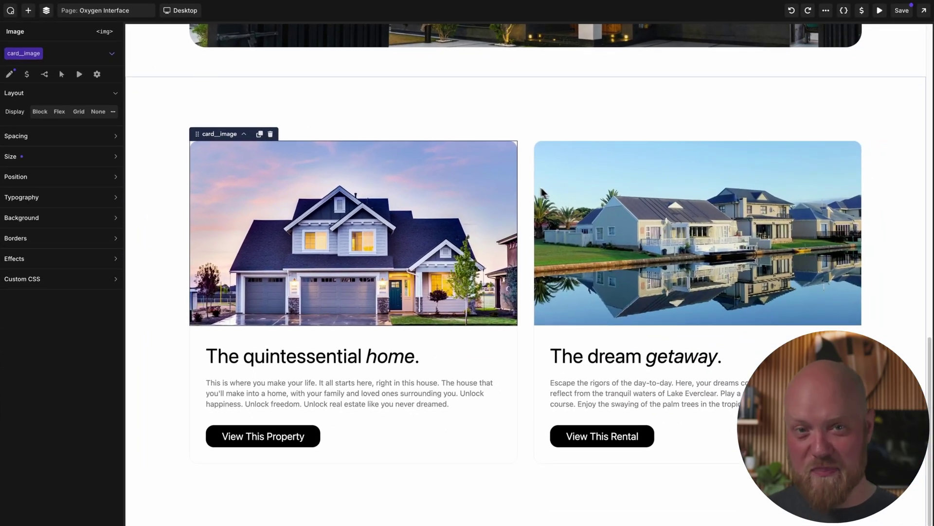
{"action": "left_click", "coordinate": [542, 192]}
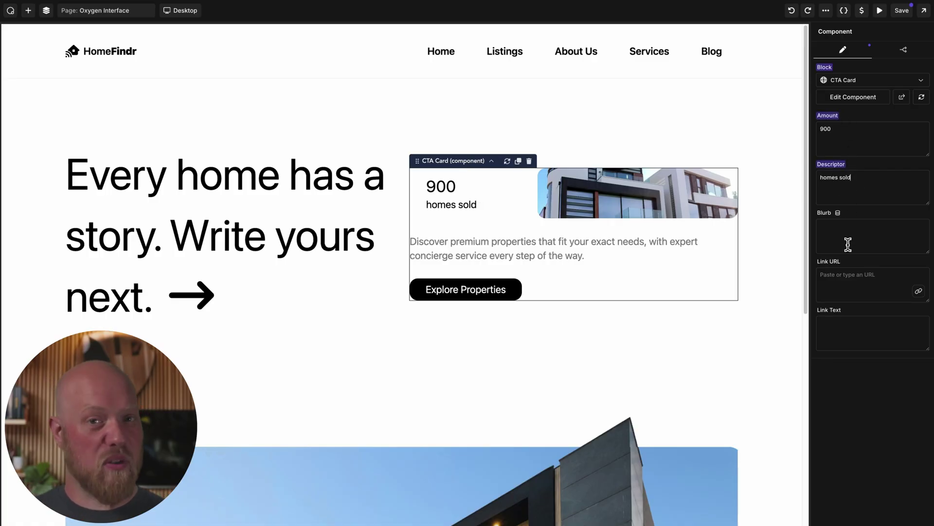
Inside the CTA Card component, set image-1's Media property settings and exit editing
{"action": "double_click", "coordinate": [637, 216]}
{"action": "left_click", "coordinate": [634, 200]}
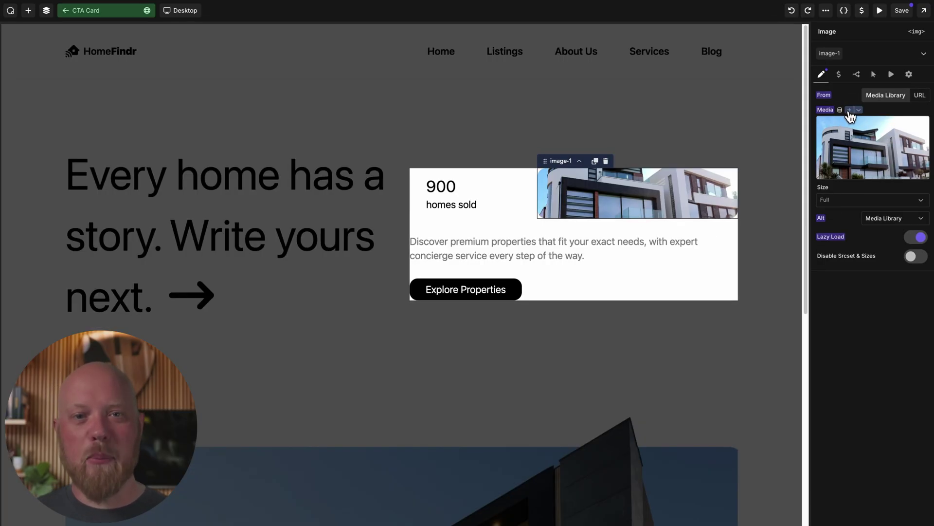
{"action": "left_click", "coordinate": [859, 110]}
{"action": "left_click", "coordinate": [860, 111]}
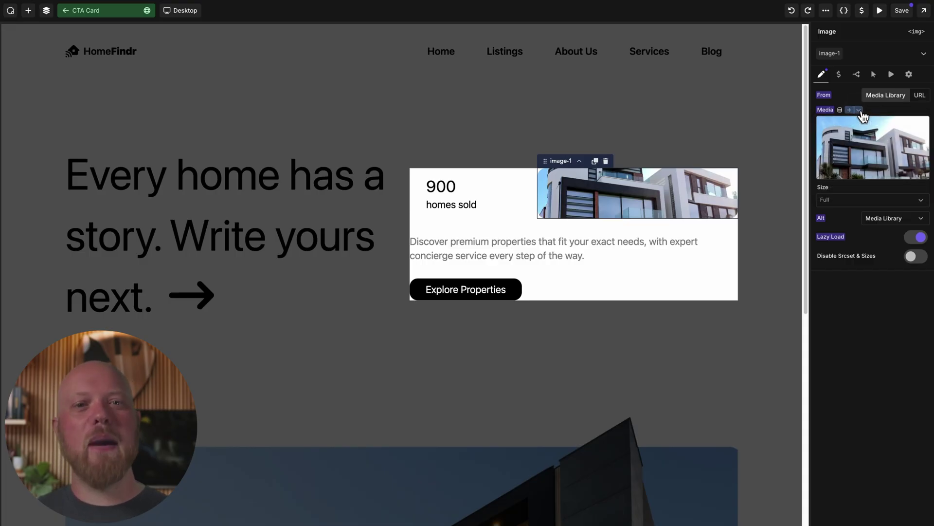
{"action": "left_click", "coordinate": [749, 122]}
Choose the house-with-path photo from the media library for the CTA Card's Image
{"action": "left_click", "coordinate": [692, 200]}
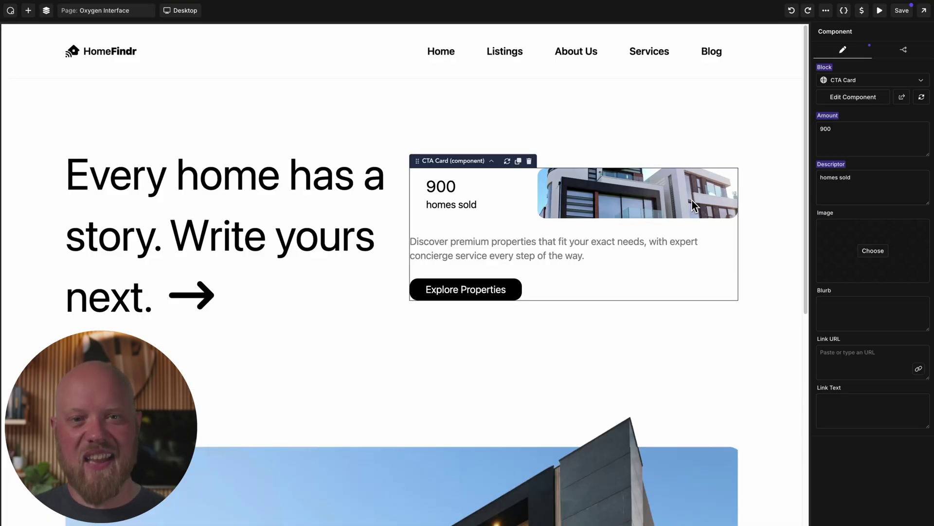
{"action": "left_click", "coordinate": [873, 250]}
{"action": "left_click", "coordinate": [601, 133]}
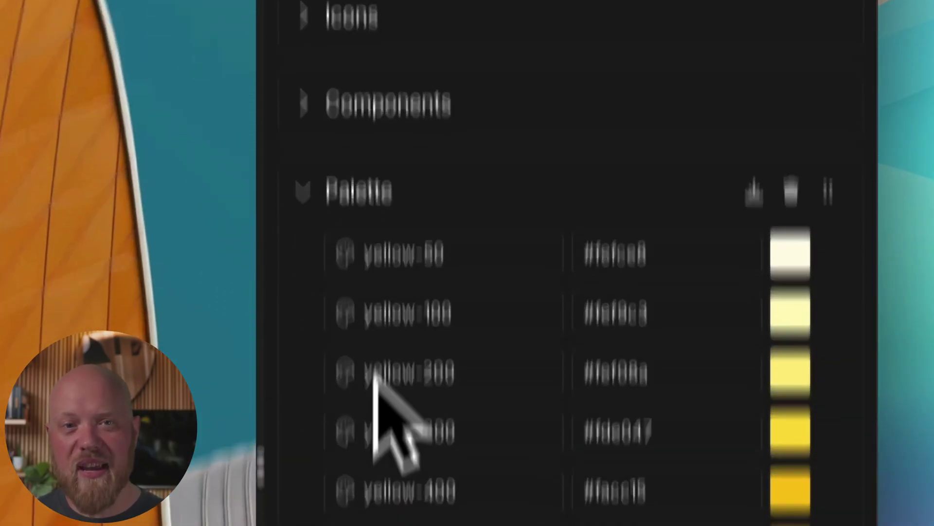
Add a new Color variable, then list the available font variables for the Font setting
{"action": "left_click", "coordinate": [404, 324]}
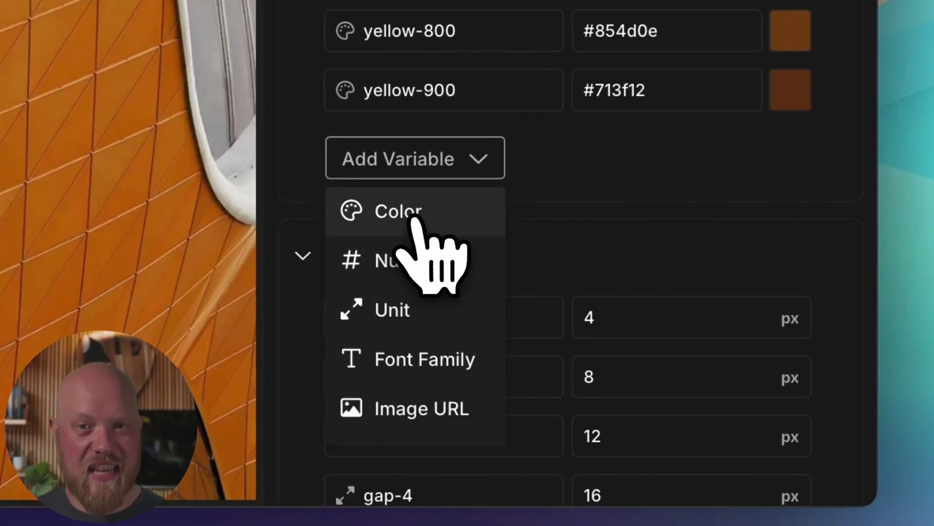
{"action": "left_click", "coordinate": [417, 213]}
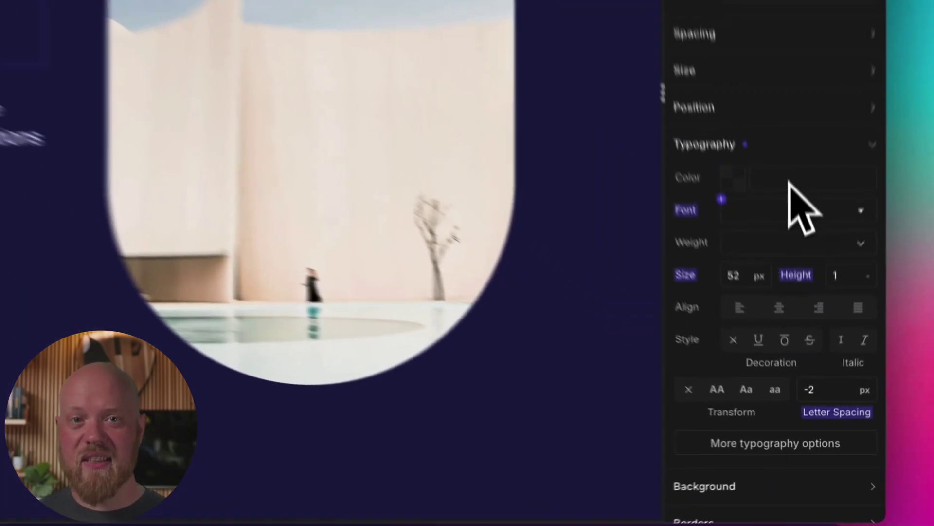
{"action": "left_click", "coordinate": [770, 327]}
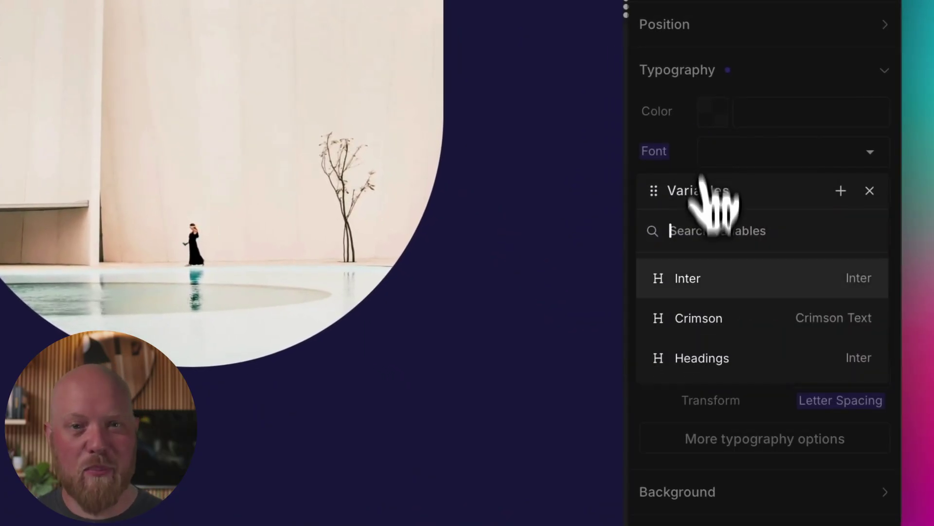